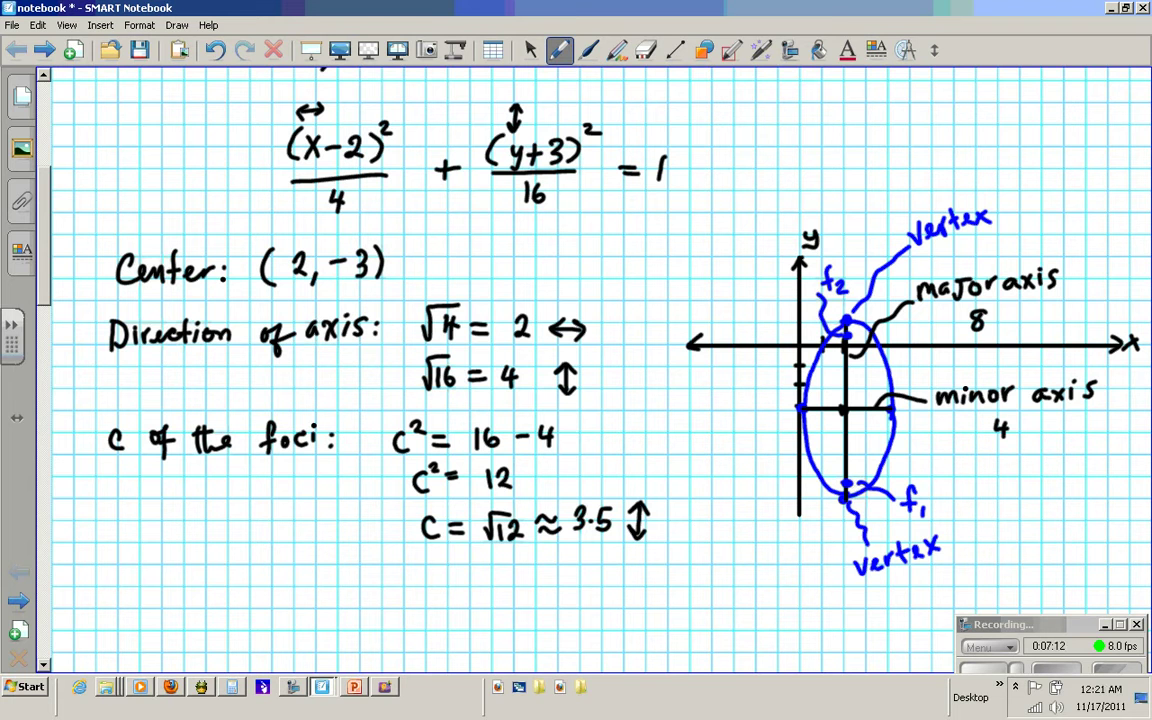
# Finish the first ellipse solution: centre (2, −3), c = √12 ≈ 3.5, labelled graph.
pyautogui.click(1043, 628)
# Handwrite the heading 'Graphing Ellipses in General Form' below the first example.
pyautogui.moveTo(1043, 628); pyautogui.dragTo(1027, 597)
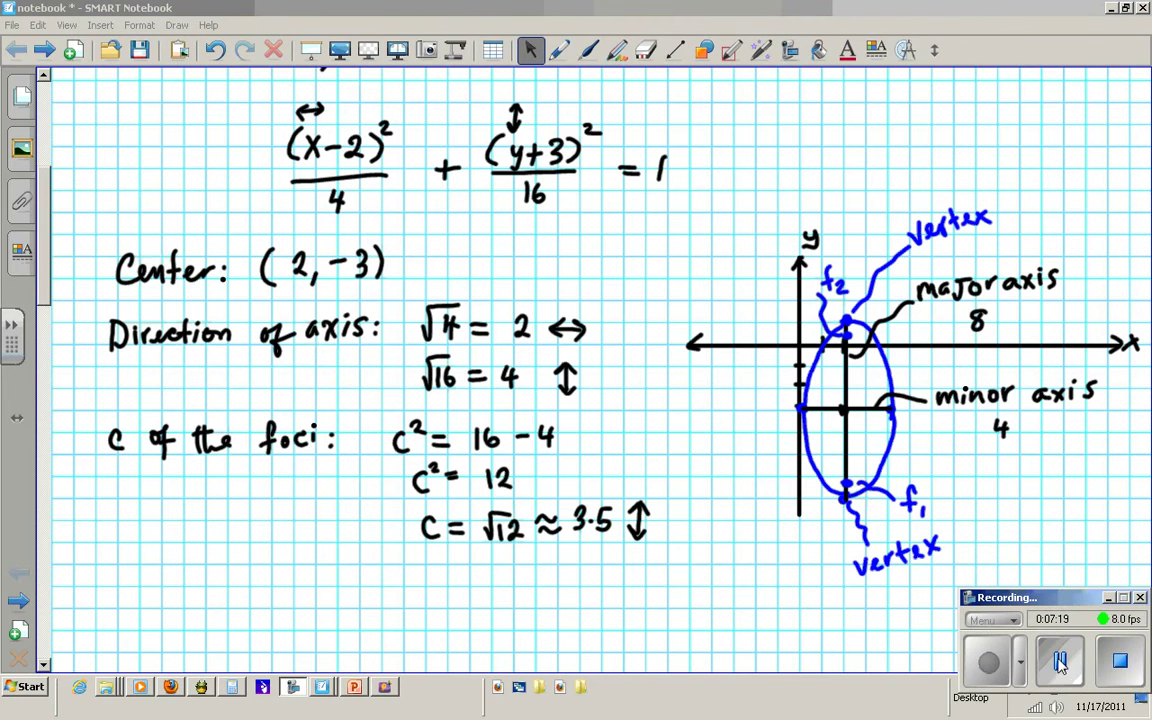
pyautogui.moveTo(1060, 665); pyautogui.dragTo(1038, 676)
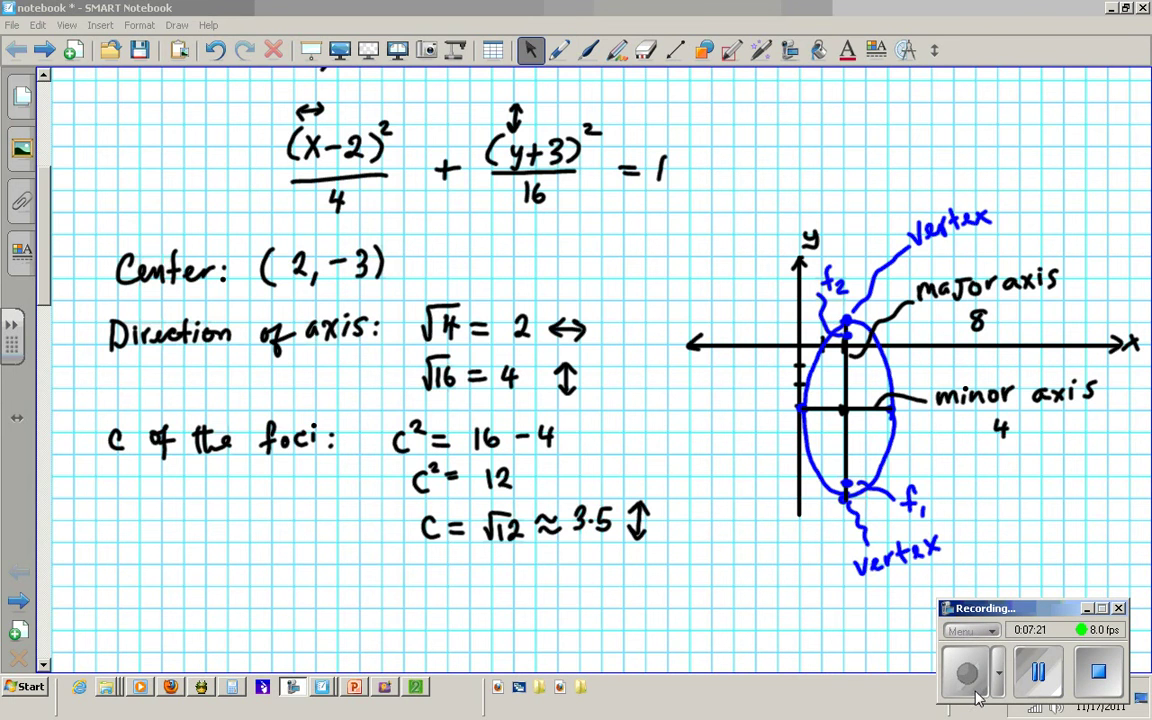
pyautogui.moveTo(42, 236); pyautogui.dragTo(48, 348)
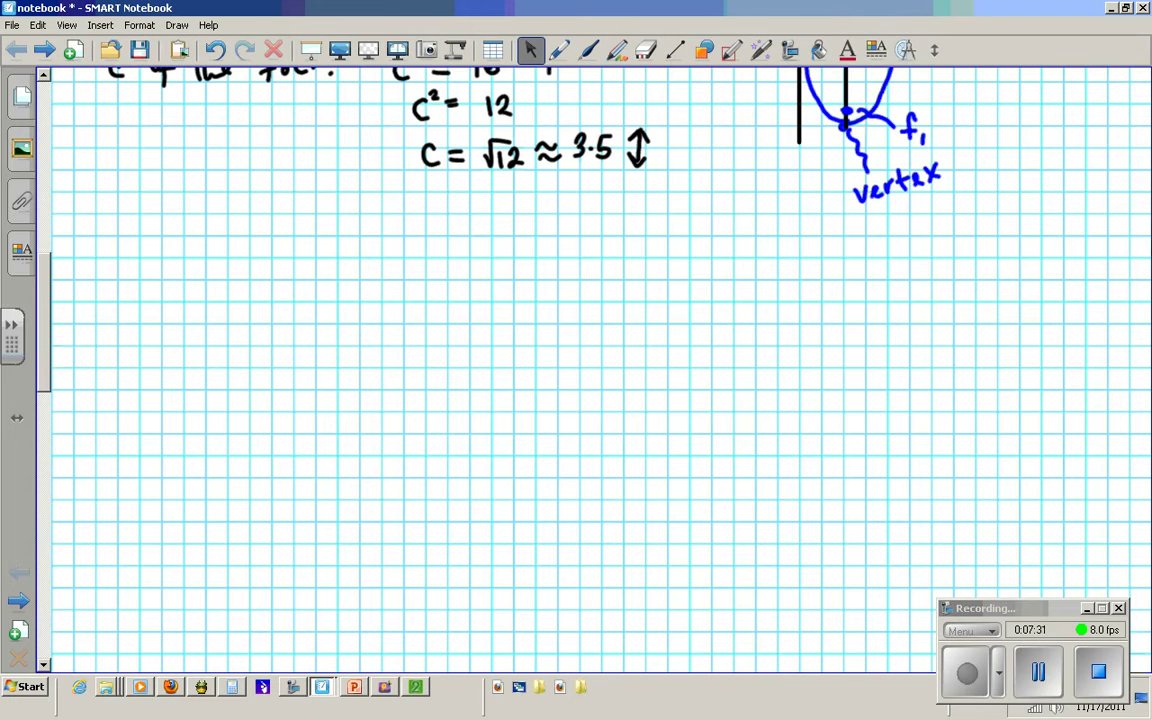
pyautogui.click(559, 49)
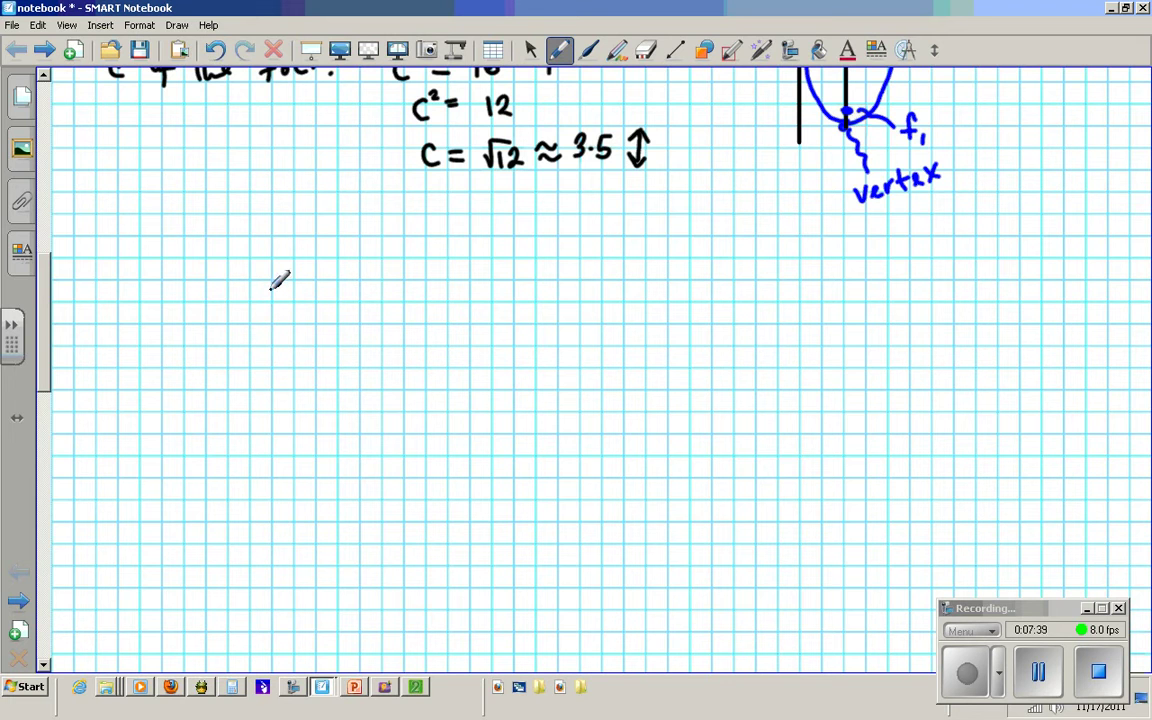
pyautogui.moveTo(289, 291)
pyautogui.mouseDown()
pyautogui.moveTo(333, 307)
pyautogui.moveTo(352, 288)
pyautogui.moveTo(368, 314)
pyautogui.mouseUp()
pyautogui.moveTo(373, 300); pyautogui.dragTo(373, 314)
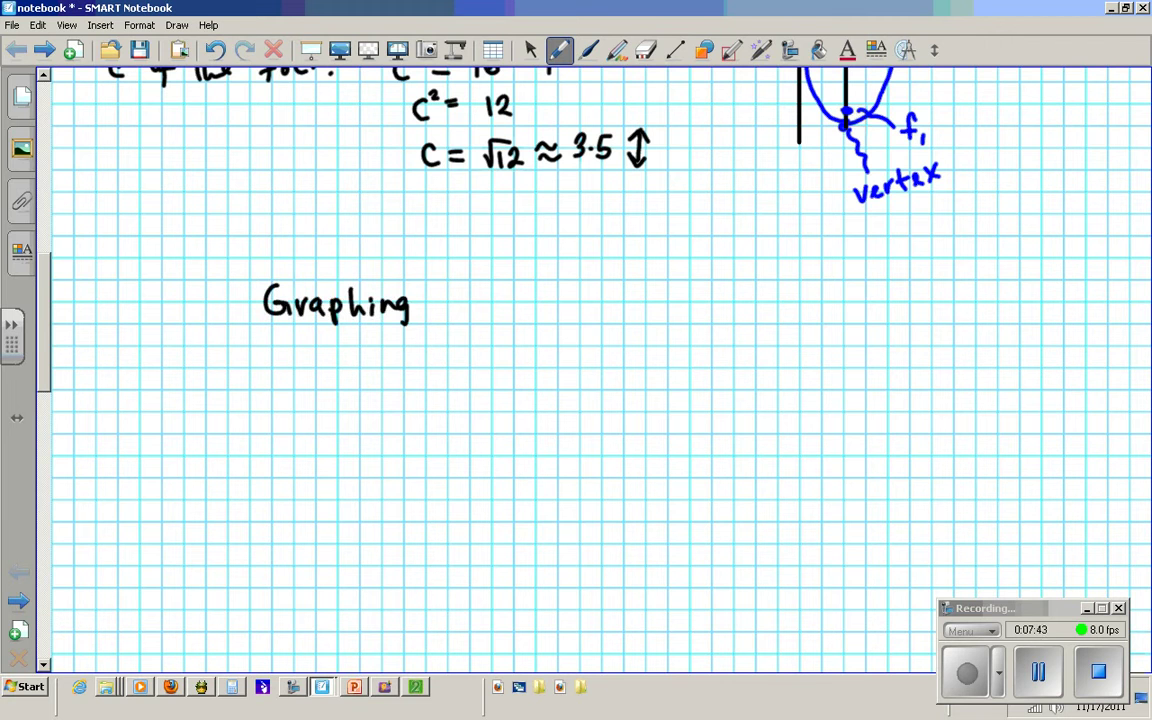
pyautogui.moveTo(456, 290); pyautogui.dragTo(490, 316)
pyautogui.moveTo(507, 289)
pyautogui.mouseDown()
pyautogui.moveTo(507, 316)
pyautogui.moveTo(546, 313)
pyautogui.mouseUp()
pyautogui.moveTo(563, 303); pyautogui.dragTo(657, 314)
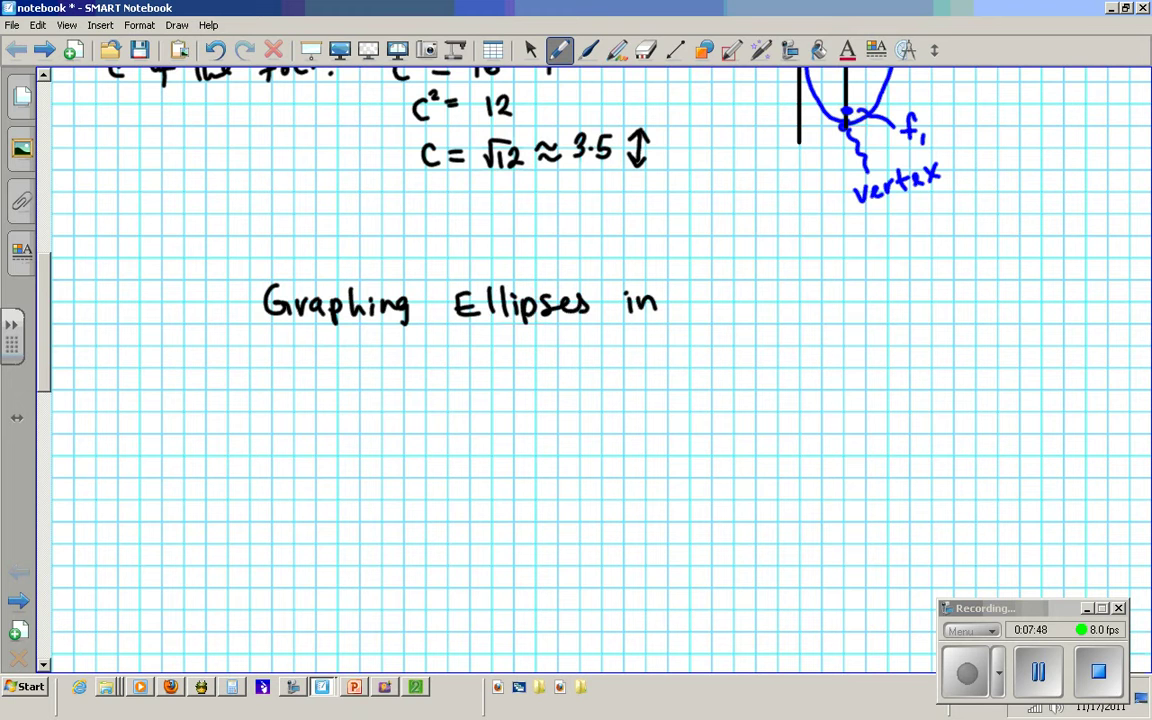
pyautogui.moveTo(731, 292)
pyautogui.mouseDown()
pyautogui.moveTo(722, 305)
pyautogui.moveTo(790, 313)
pyautogui.moveTo(806, 300)
pyautogui.moveTo(836, 313)
pyautogui.mouseUp()
pyautogui.moveTo(846, 283); pyautogui.dragTo(849, 313)
pyautogui.moveTo(914, 289)
pyautogui.mouseDown()
pyautogui.moveTo(918, 311)
pyautogui.moveTo(1000, 314)
pyautogui.mouseUp()
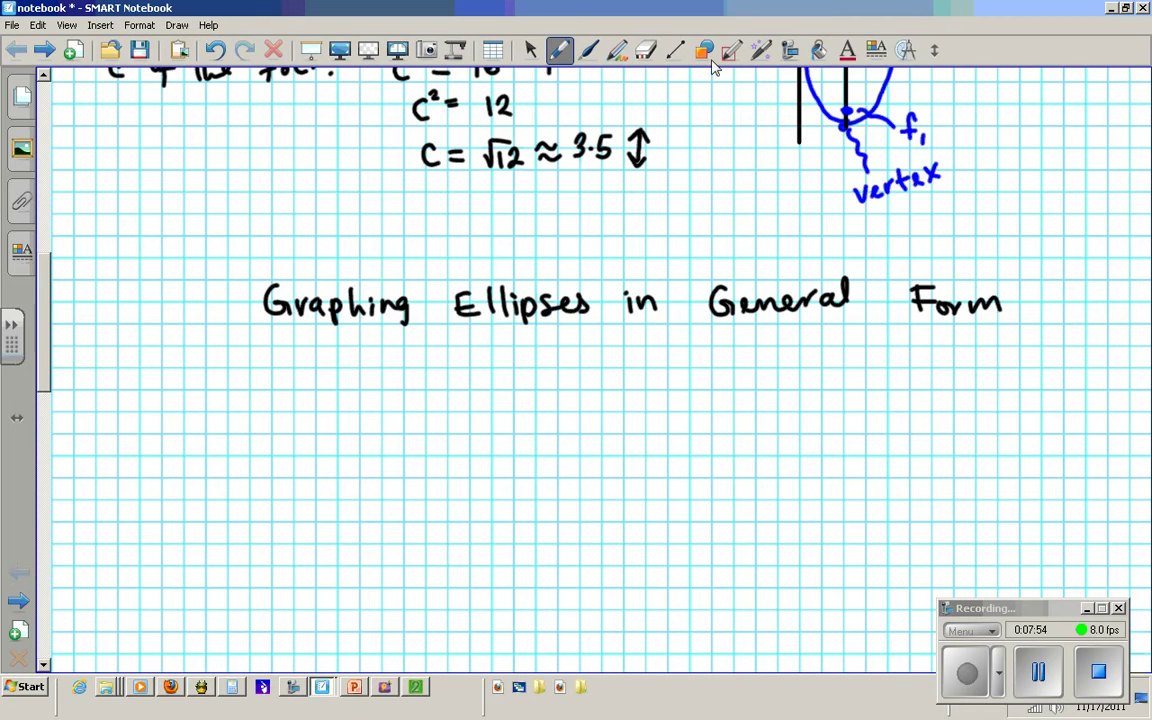
# Underline the whole heading with a straight line.
pyautogui.click(676, 50)
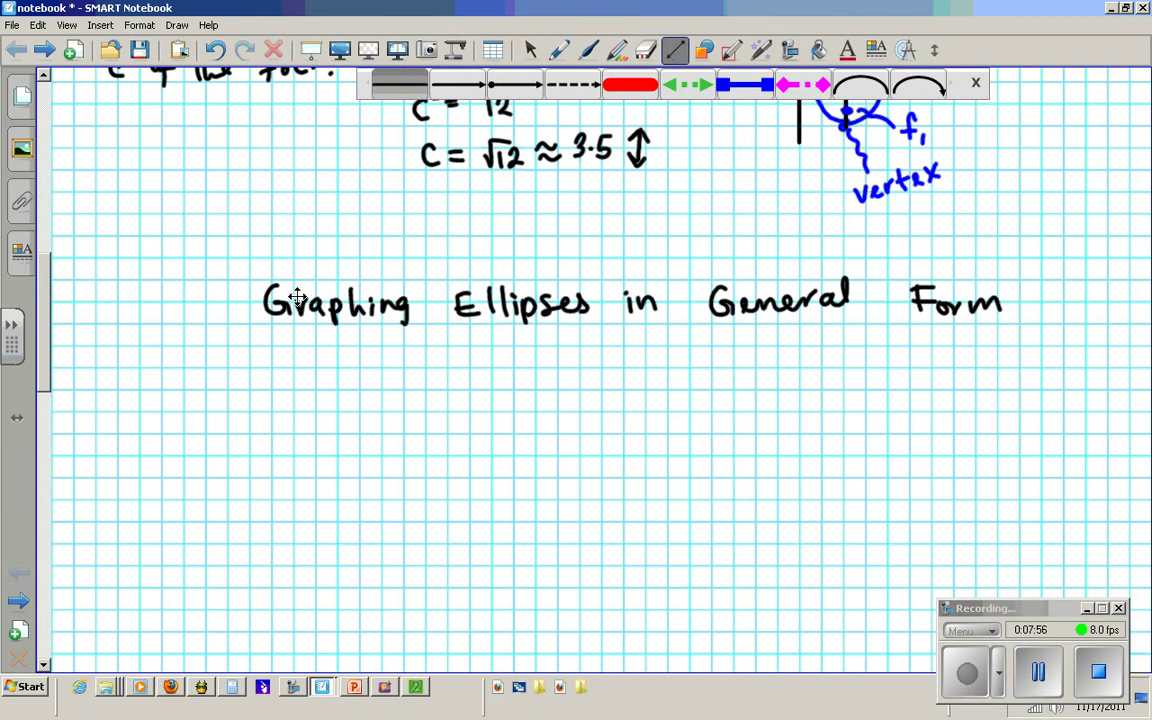
pyautogui.moveTo(263, 323); pyautogui.dragTo(1010, 323)
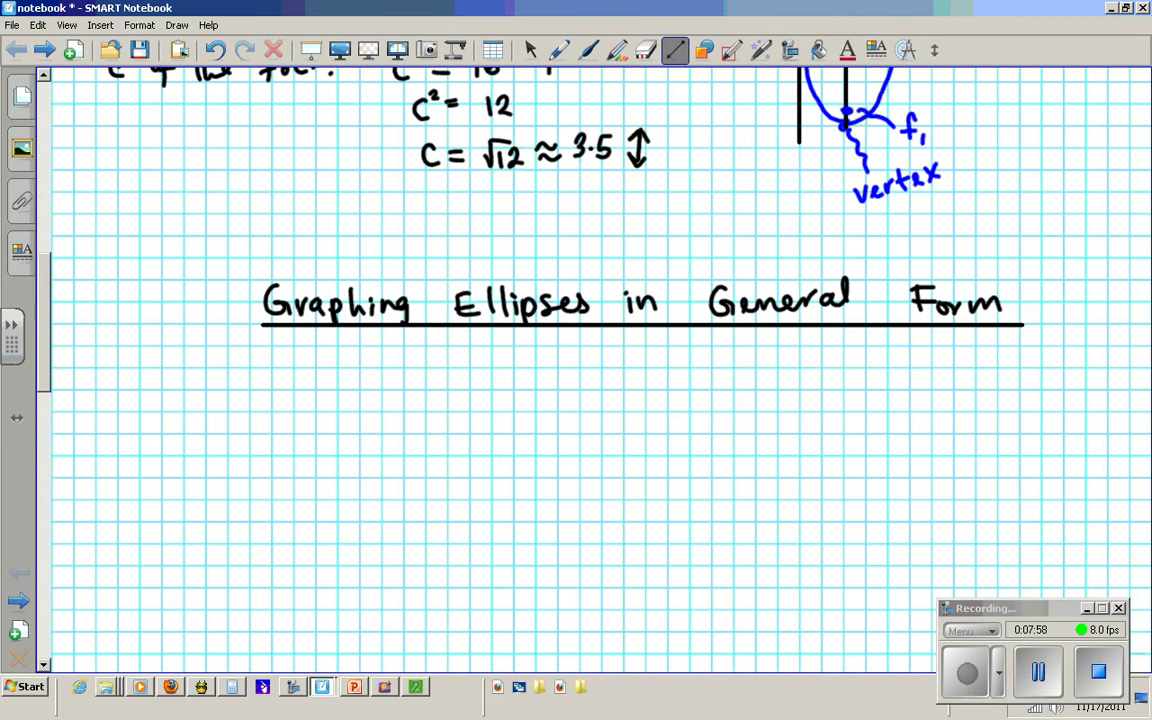
pyautogui.click(559, 50)
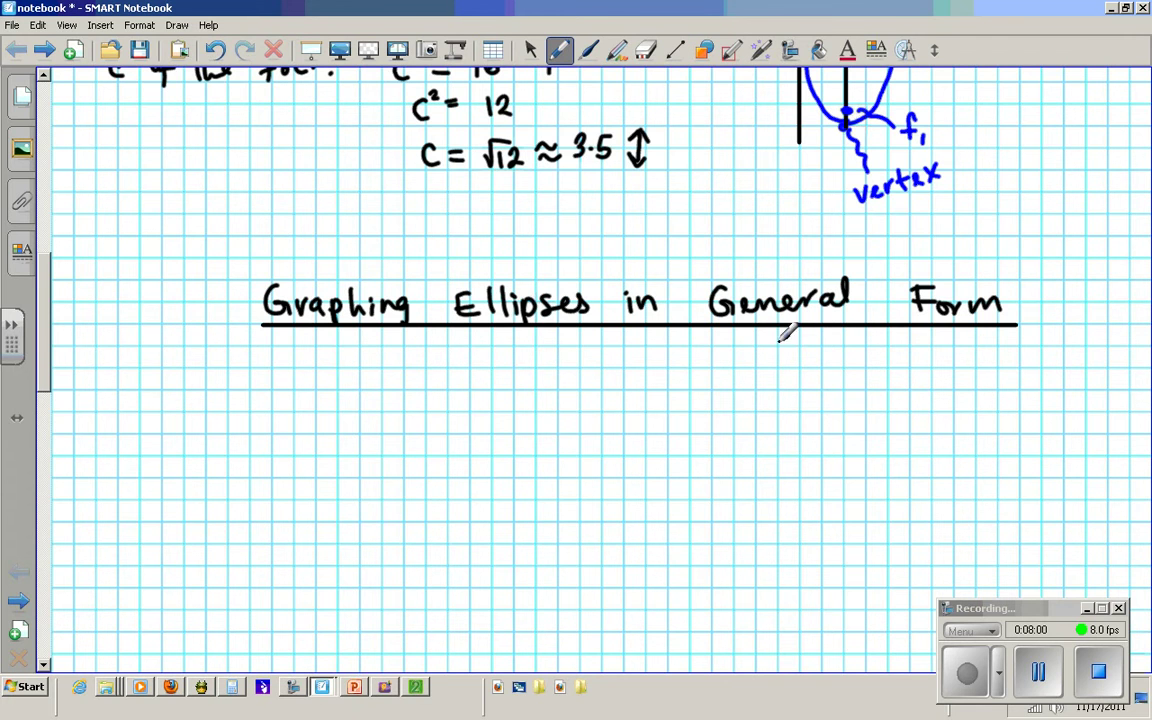
pyautogui.moveTo(43, 324); pyautogui.dragTo(47, 366)
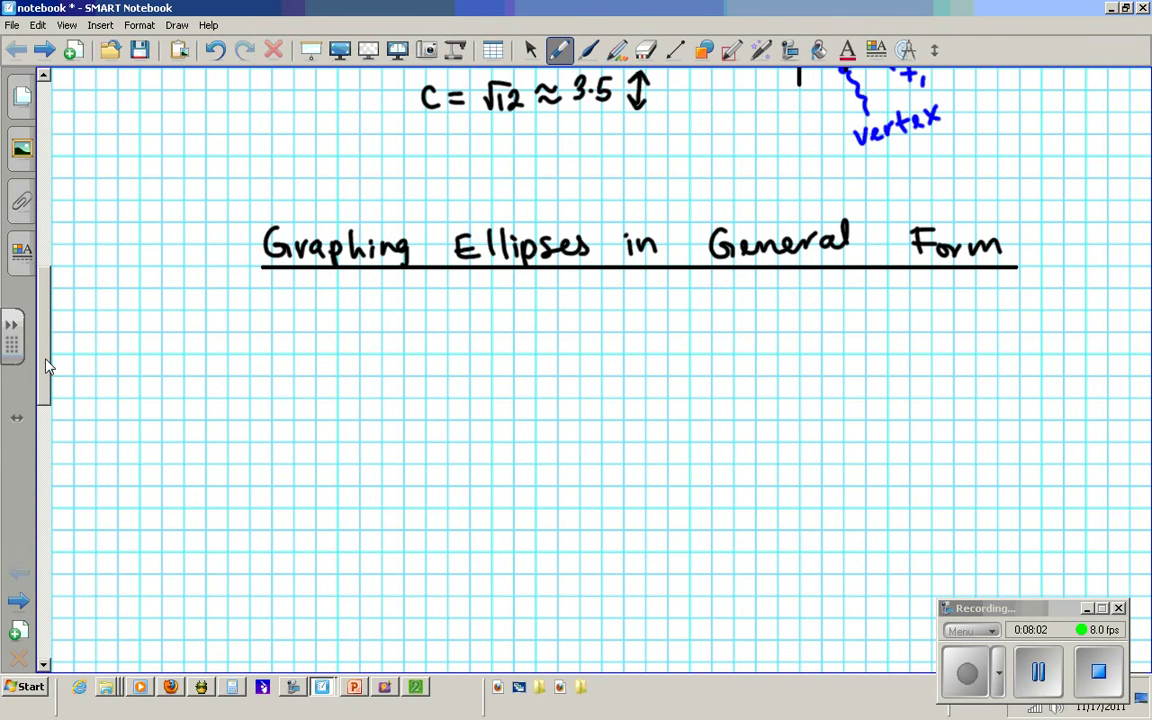
# Write an underlined 'Ex2' label followed by 'Find all relevant components,'.
pyautogui.moveTo(83, 308)
pyautogui.mouseDown()
pyautogui.moveTo(142, 323)
pyautogui.moveTo(81, 332)
pyautogui.moveTo(148, 333)
pyautogui.mouseUp()
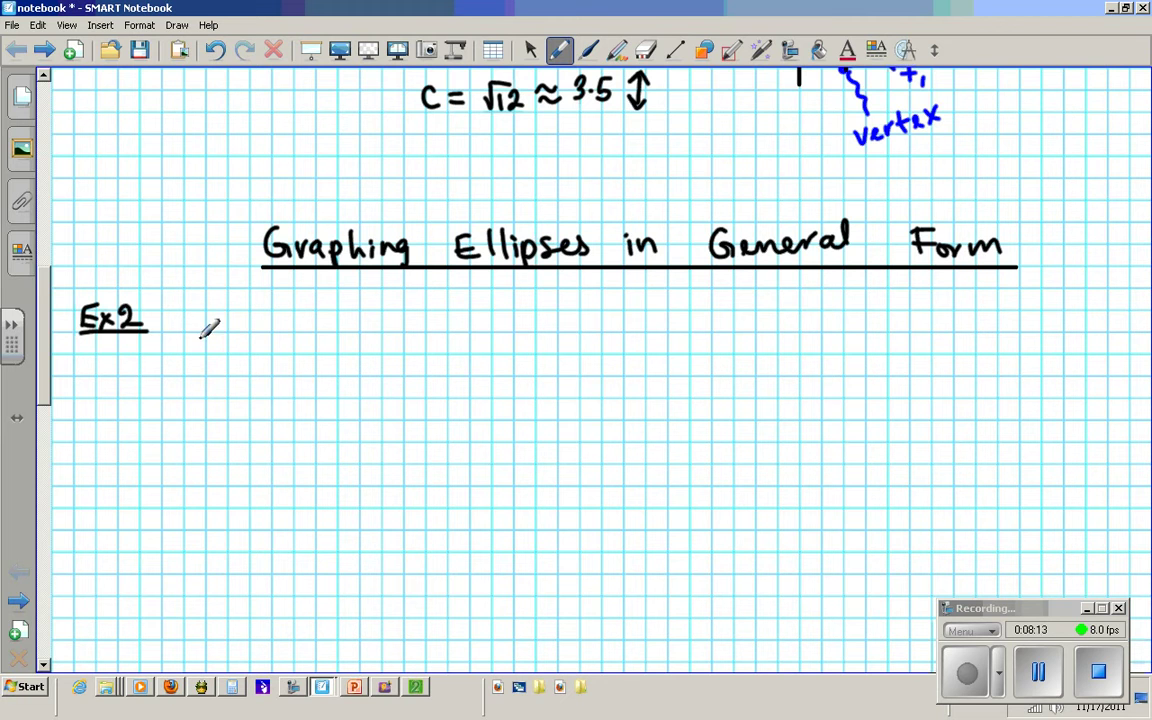
pyautogui.moveTo(208, 313)
pyautogui.mouseDown()
pyautogui.moveTo(208, 331)
pyautogui.moveTo(326, 330)
pyautogui.mouseUp()
pyautogui.moveTo(336, 305); pyautogui.dragTo(340, 330)
pyautogui.moveTo(346, 305)
pyautogui.mouseDown()
pyautogui.moveTo(351, 330)
pyautogui.moveTo(382, 316)
pyautogui.moveTo(394, 328)
pyautogui.mouseUp()
pyautogui.moveTo(397, 306)
pyautogui.mouseDown()
pyautogui.moveTo(399, 330)
pyautogui.moveTo(414, 328)
pyautogui.mouseUp()
pyautogui.moveTo(416, 316); pyautogui.dragTo(482, 330)
pyautogui.moveTo(472, 316); pyautogui.dragTo(541, 330)
pyautogui.moveTo(552, 320)
pyautogui.mouseDown()
pyautogui.moveTo(600, 340)
pyautogui.moveTo(622, 317)
pyautogui.moveTo(668, 330)
pyautogui.mouseUp()
pyautogui.moveTo(679, 306); pyautogui.dragTo(680, 330)
pyautogui.moveTo(670, 316); pyautogui.dragTo(690, 315)
# Finish the prompt with 'graph, and label completely.' on the next line.
pyautogui.moveTo(763, 318)
pyautogui.mouseDown()
pyautogui.moveTo(752, 346)
pyautogui.moveTo(784, 320)
pyautogui.moveTo(800, 331)
pyautogui.mouseUp()
pyautogui.moveTo(808, 318); pyautogui.dragTo(808, 350)
pyautogui.moveTo(809, 320)
pyautogui.mouseDown()
pyautogui.moveTo(858, 338)
pyautogui.moveTo(900, 330)
pyautogui.mouseUp()
pyautogui.moveTo(904, 330)
pyautogui.mouseDown()
pyautogui.moveTo(920, 322)
pyautogui.moveTo(924, 336)
pyautogui.mouseUp()
pyautogui.moveTo(936, 322)
pyautogui.mouseDown()
pyautogui.moveTo(966, 308)
pyautogui.moveTo(993, 331)
pyautogui.mouseUp()
pyautogui.moveTo(1005, 298)
pyautogui.mouseDown()
pyautogui.moveTo(1000, 331)
pyautogui.moveTo(1035, 326)
pyautogui.mouseUp()
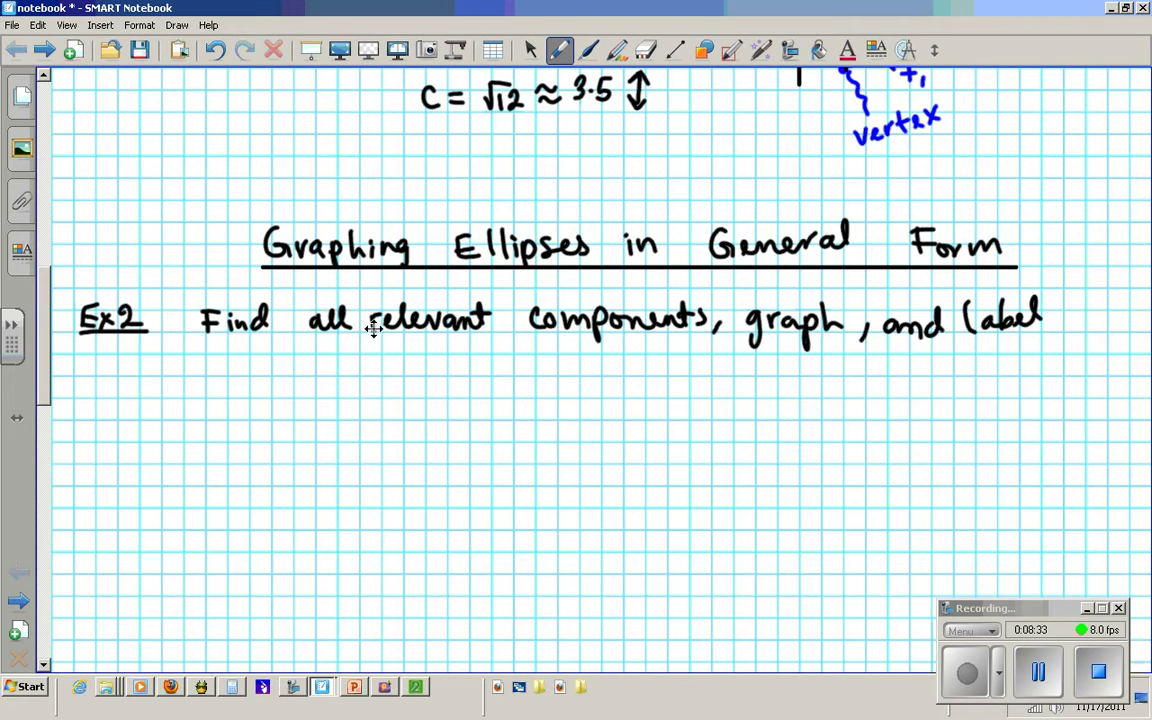
pyautogui.moveTo(223, 362)
pyautogui.mouseDown()
pyautogui.moveTo(222, 380)
pyautogui.moveTo(264, 392)
pyautogui.mouseUp()
pyautogui.moveTo(283, 356)
pyautogui.mouseDown()
pyautogui.moveTo(282, 384)
pyautogui.moveTo(303, 384)
pyautogui.mouseUp()
pyautogui.moveTo(296, 368); pyautogui.dragTo(316, 368)
pyautogui.moveTo(320, 376); pyautogui.dragTo(364, 398)
pyautogui.click(377, 384)
pyautogui.scroll(-2, 45, 363)
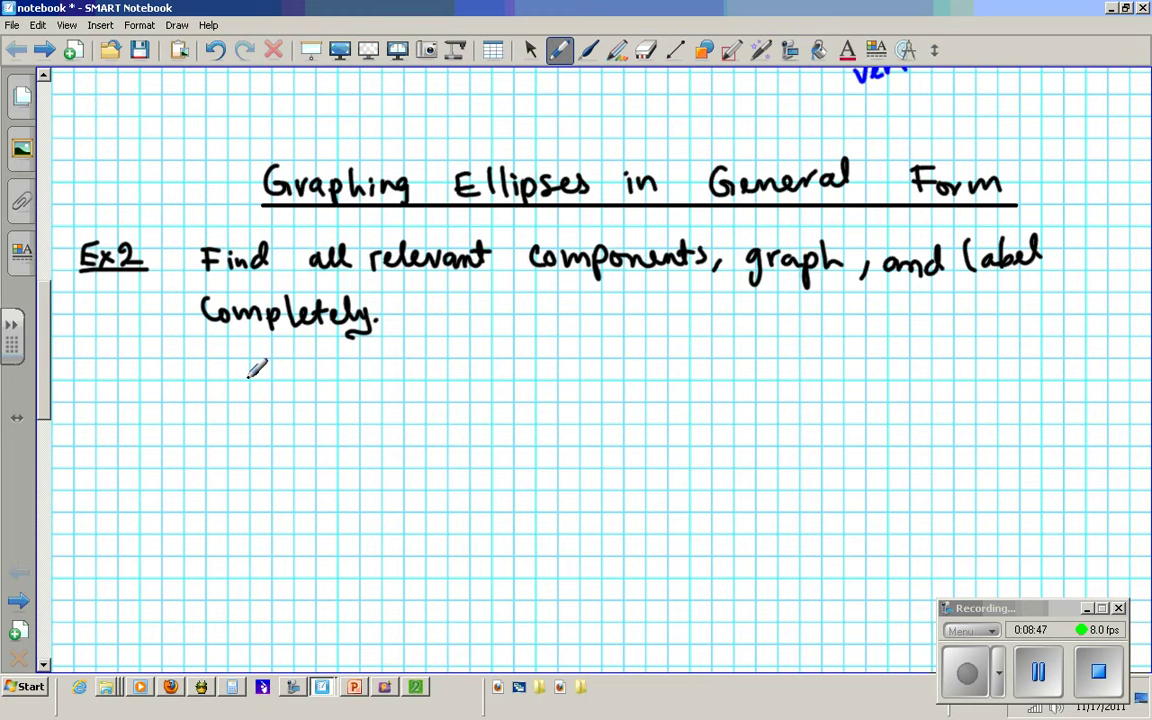
# Handwrite 36x² + 9y² − 144x + 90y + 45 = 0 beneath the Ex2 prompt.
pyautogui.moveTo(266, 379); pyautogui.dragTo(257, 396)
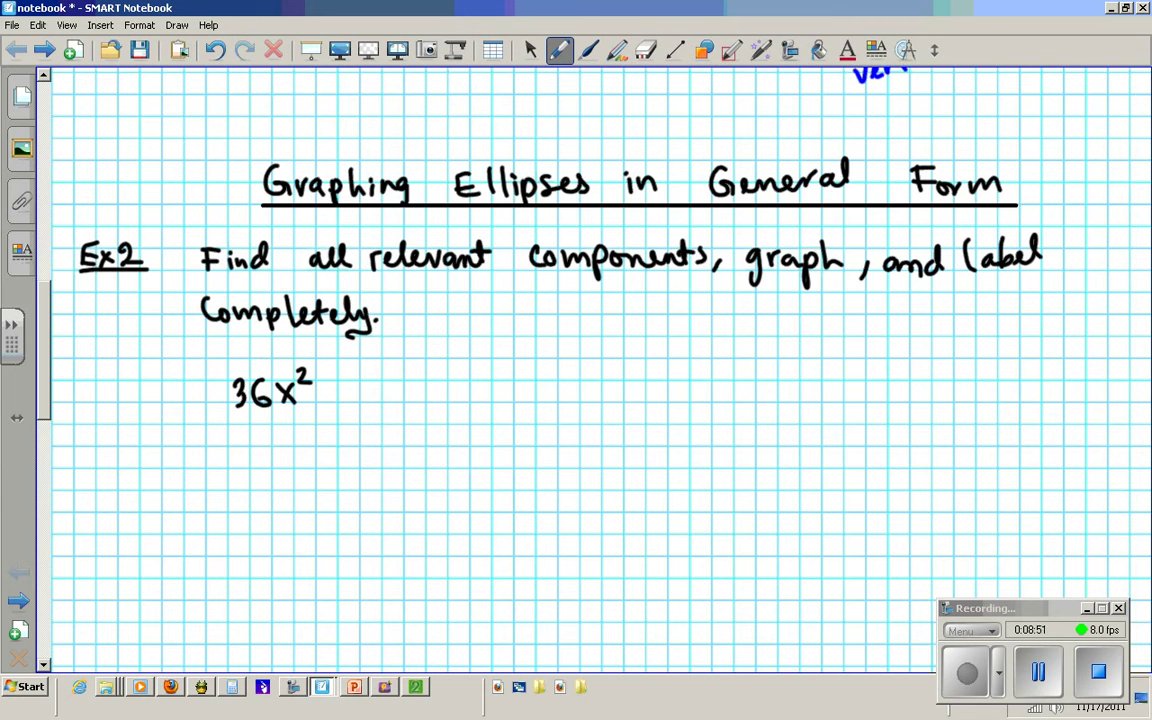
pyautogui.moveTo(327, 380)
pyautogui.mouseDown()
pyautogui.moveTo(327, 403)
pyautogui.moveTo(338, 392)
pyautogui.mouseUp()
pyautogui.moveTo(360, 384)
pyautogui.mouseDown()
pyautogui.moveTo(358, 404)
pyautogui.moveTo(391, 388)
pyautogui.moveTo(384, 411)
pyautogui.mouseUp()
pyautogui.moveTo(391, 370); pyautogui.dragTo(393, 373)
pyautogui.moveTo(463, 379)
pyautogui.mouseDown()
pyautogui.moveTo(462, 400)
pyautogui.moveTo(489, 391)
pyautogui.mouseUp()
pyautogui.moveTo(485, 379)
pyautogui.mouseDown()
pyautogui.moveTo(511, 399)
pyautogui.moveTo(535, 385)
pyautogui.moveTo(594, 399)
pyautogui.mouseUp()
pyautogui.moveTo(612, 377)
pyautogui.mouseDown()
pyautogui.moveTo(640, 391)
pyautogui.moveTo(632, 409)
pyautogui.moveTo(681, 390)
pyautogui.mouseUp()
pyautogui.moveTo(671, 381)
pyautogui.mouseDown()
pyautogui.moveTo(671, 400)
pyautogui.moveTo(715, 395)
pyautogui.mouseUp()
pyautogui.moveTo(748, 381); pyautogui.dragTo(783, 375)
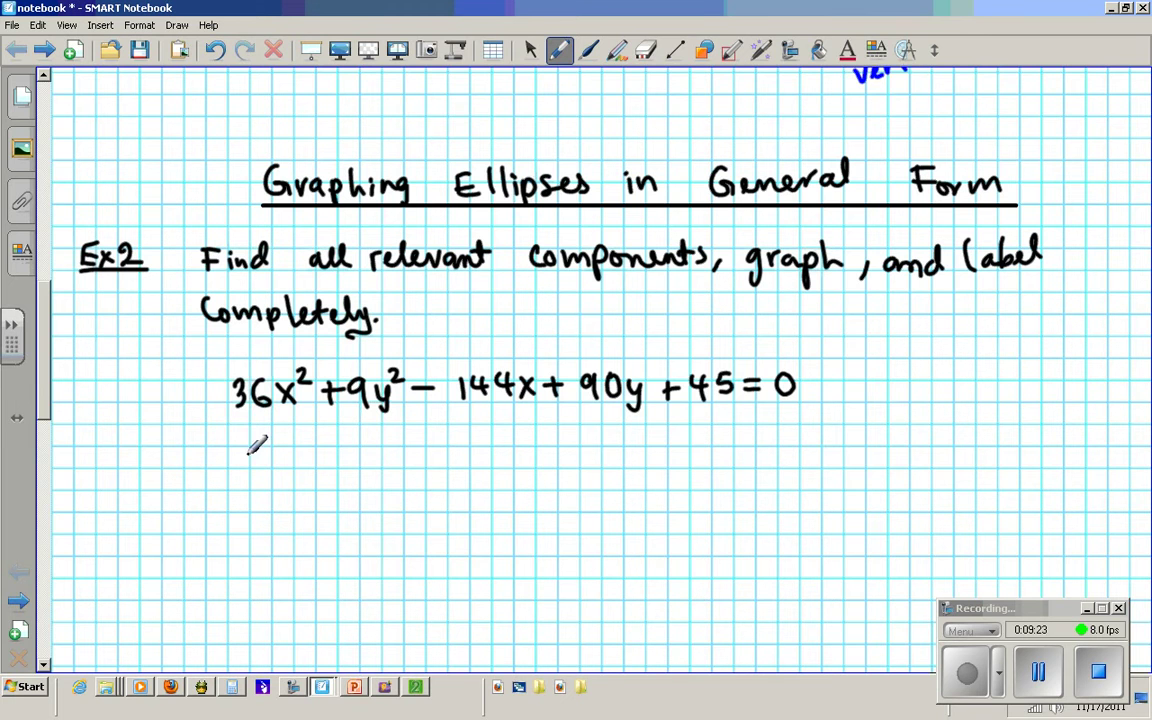
pyautogui.moveTo(236, 460)
pyautogui.mouseDown()
pyautogui.moveTo(292, 486)
pyautogui.moveTo(283, 488)
pyautogui.moveTo(296, 465)
pyautogui.moveTo(325, 475)
pyautogui.moveTo(350, 464)
pyautogui.moveTo(378, 485)
pyautogui.moveTo(426, 487)
pyautogui.moveTo(502, 484)
pyautogui.mouseUp()
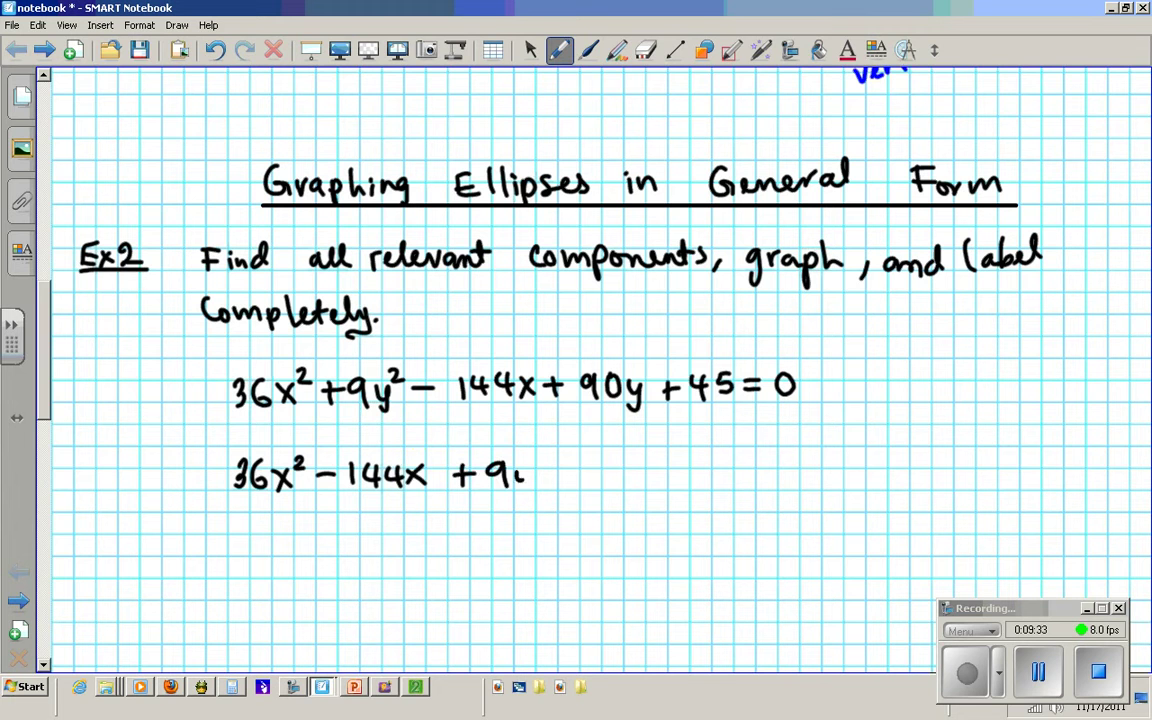
# Complete the regrouped line 36x² − 144x + 9y² + 90y = −45, marking the −45.
pyautogui.moveTo(601, 465)
pyautogui.mouseDown()
pyautogui.moveTo(598, 487)
pyautogui.moveTo(619, 466)
pyautogui.moveTo(630, 492)
pyautogui.mouseUp()
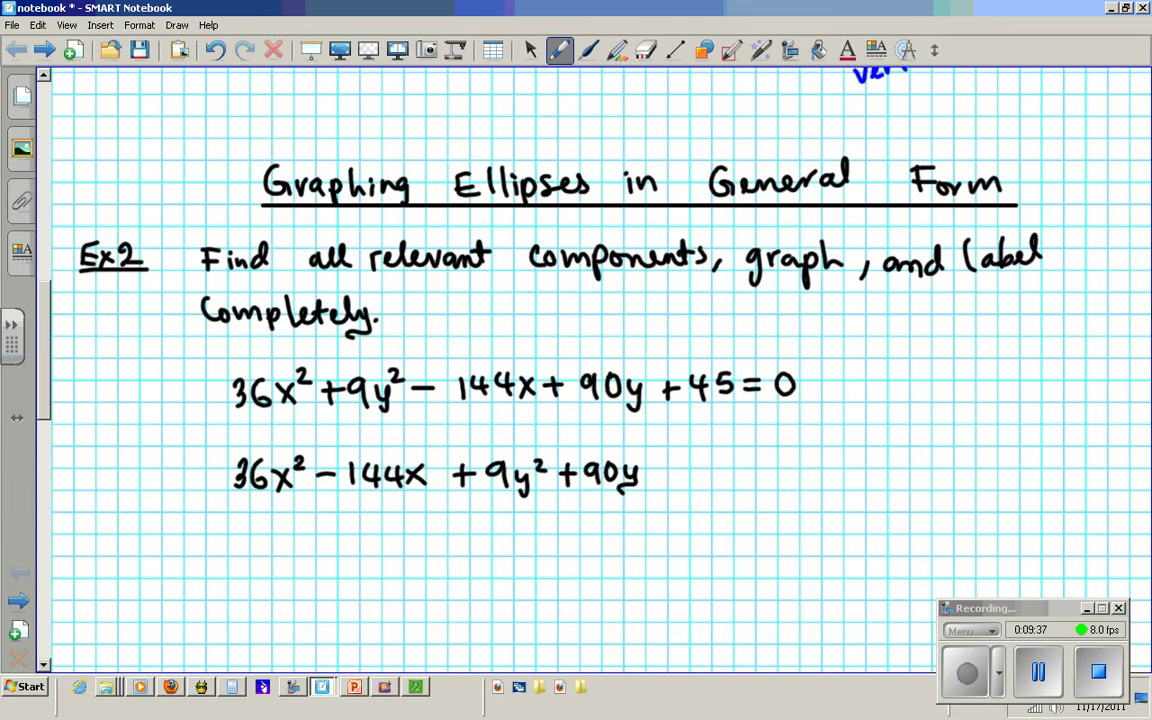
pyautogui.moveTo(665, 415); pyautogui.dragTo(680, 414)
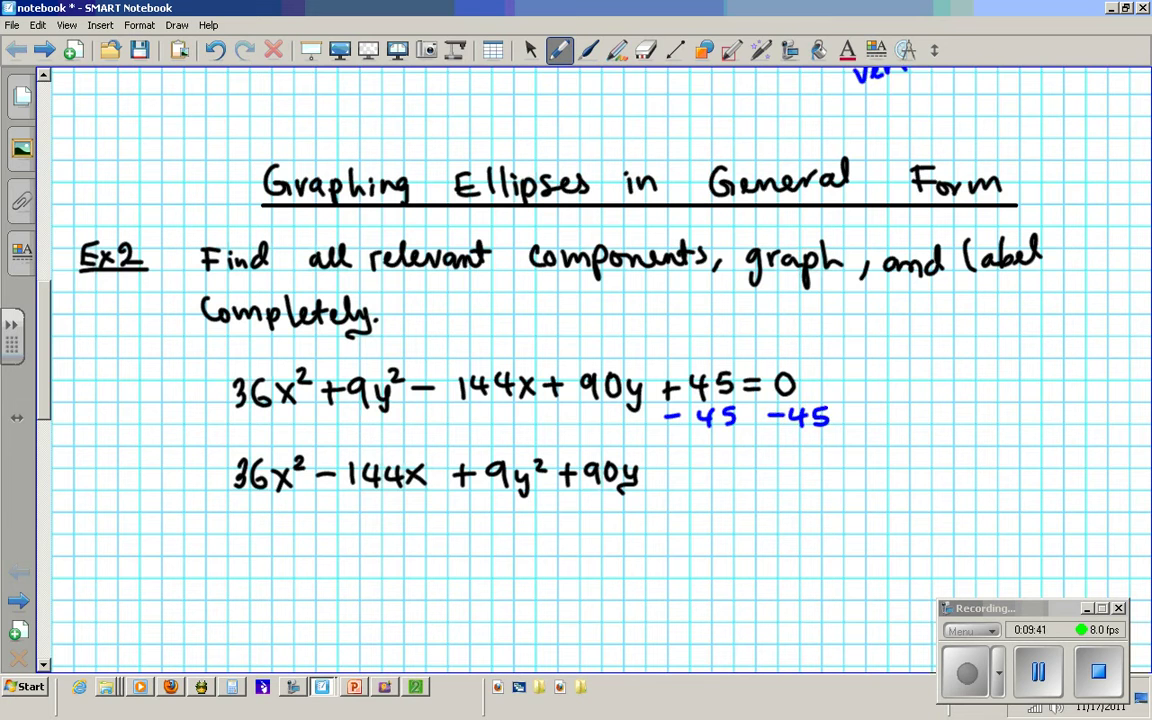
pyautogui.moveTo(668, 467); pyautogui.dragTo(682, 467)
pyautogui.moveTo(770, 462); pyautogui.dragTo(755, 484)
# Draw a dashed arrow line down between the x and y groups.
pyautogui.scroll(-3, 47, 322)
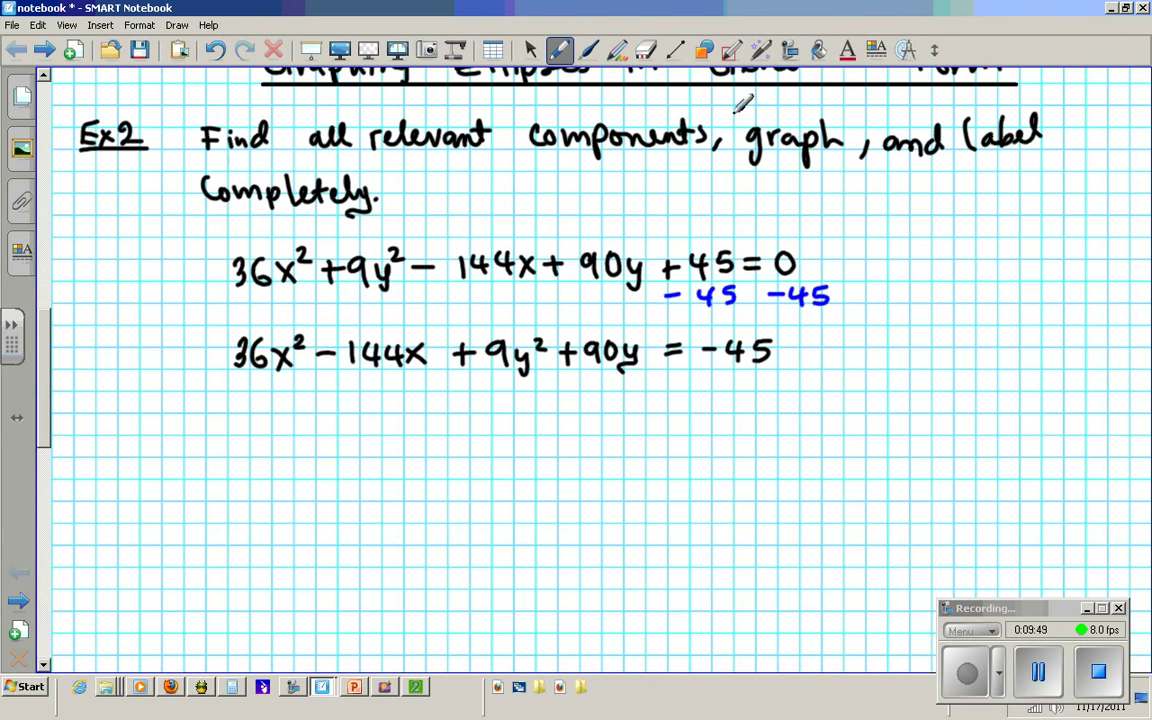
pyautogui.click(675, 49)
pyautogui.click(570, 86)
pyautogui.moveTo(440, 342); pyautogui.dragTo(440, 510)
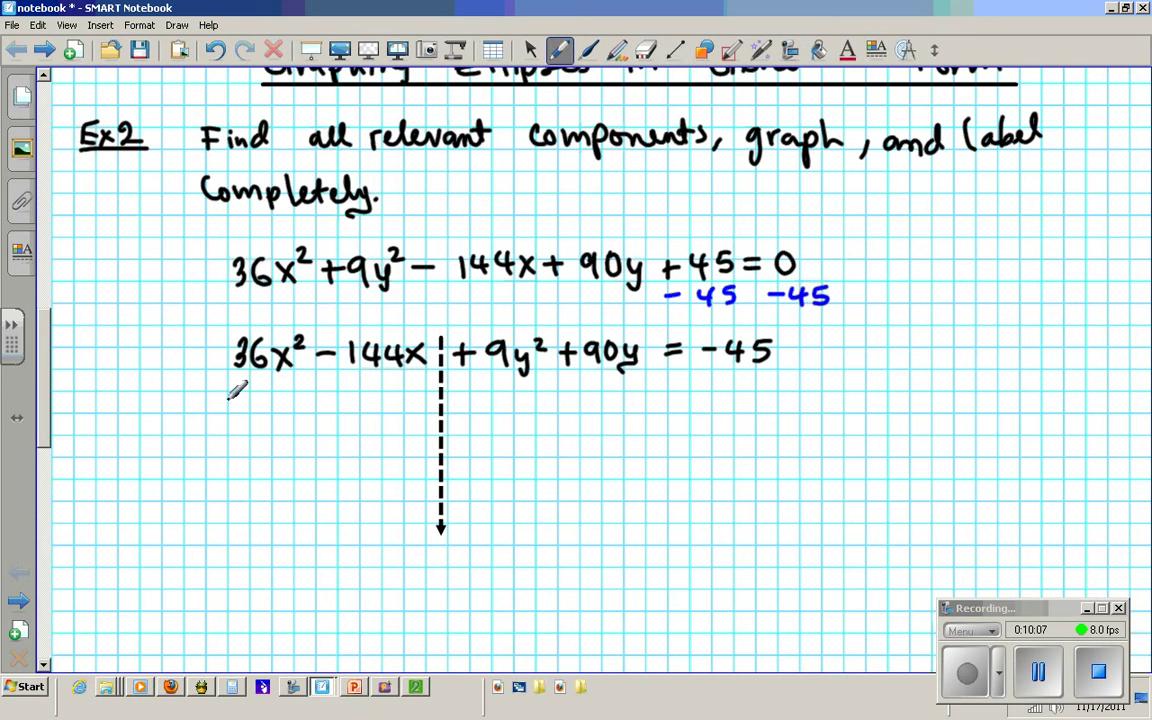
# Factor the x group as 36(x² − 4x), marking the division by 36.
pyautogui.moveTo(167, 413); pyautogui.dragTo(168, 433)
pyautogui.moveTo(197, 411)
pyautogui.mouseDown()
pyautogui.moveTo(187, 421)
pyautogui.moveTo(230, 440)
pyautogui.mouseUp()
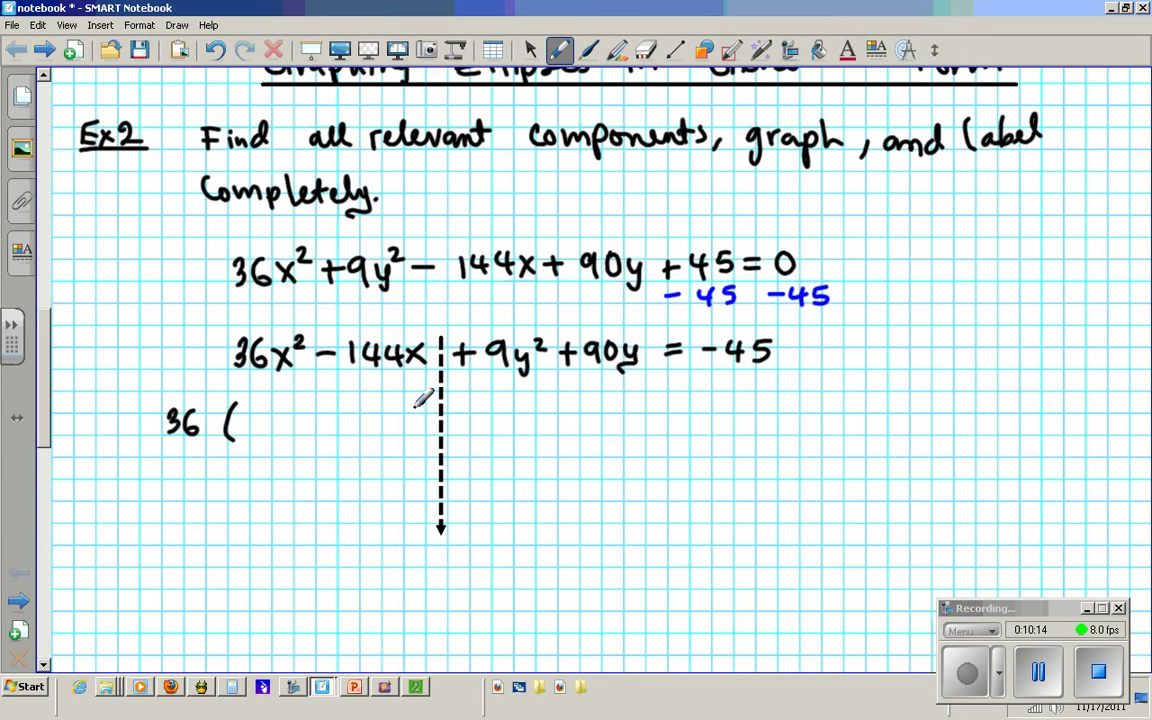
pyautogui.moveTo(415, 405); pyautogui.dragTo(419, 440)
pyautogui.moveTo(236, 369); pyautogui.dragTo(282, 371)
pyautogui.moveTo(370, 373); pyautogui.dragTo(401, 372)
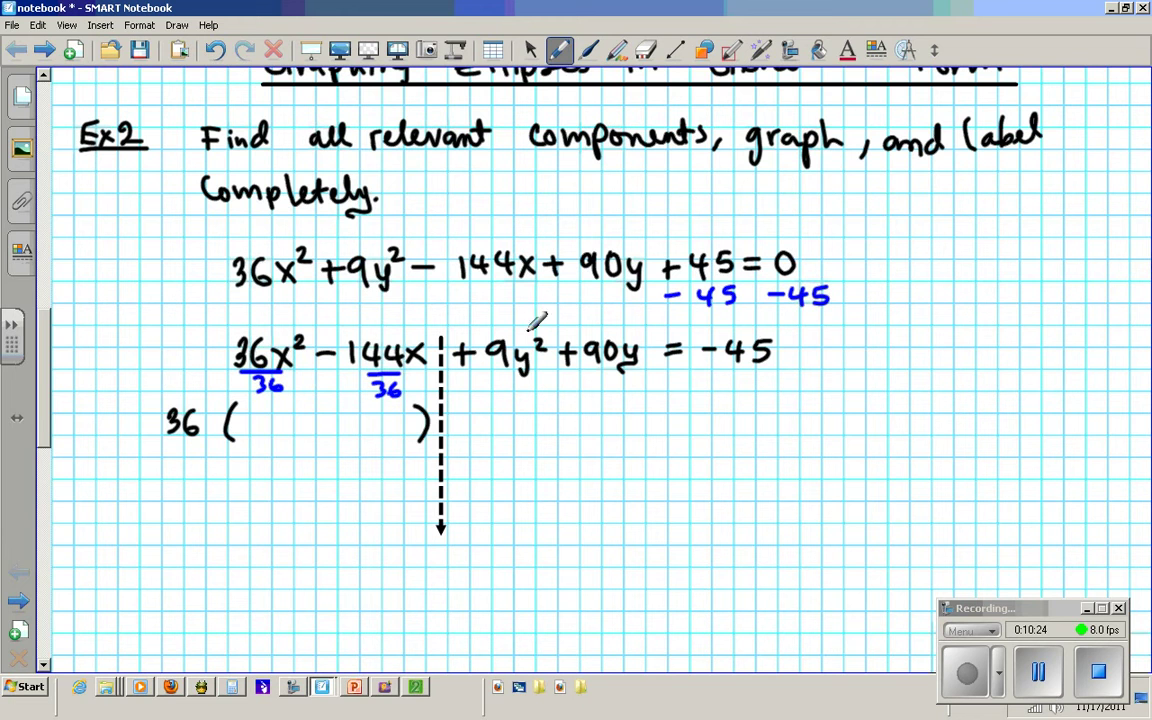
pyautogui.moveTo(263, 414)
pyautogui.mouseDown()
pyautogui.moveTo(270, 432)
pyautogui.moveTo(325, 425)
pyautogui.mouseUp()
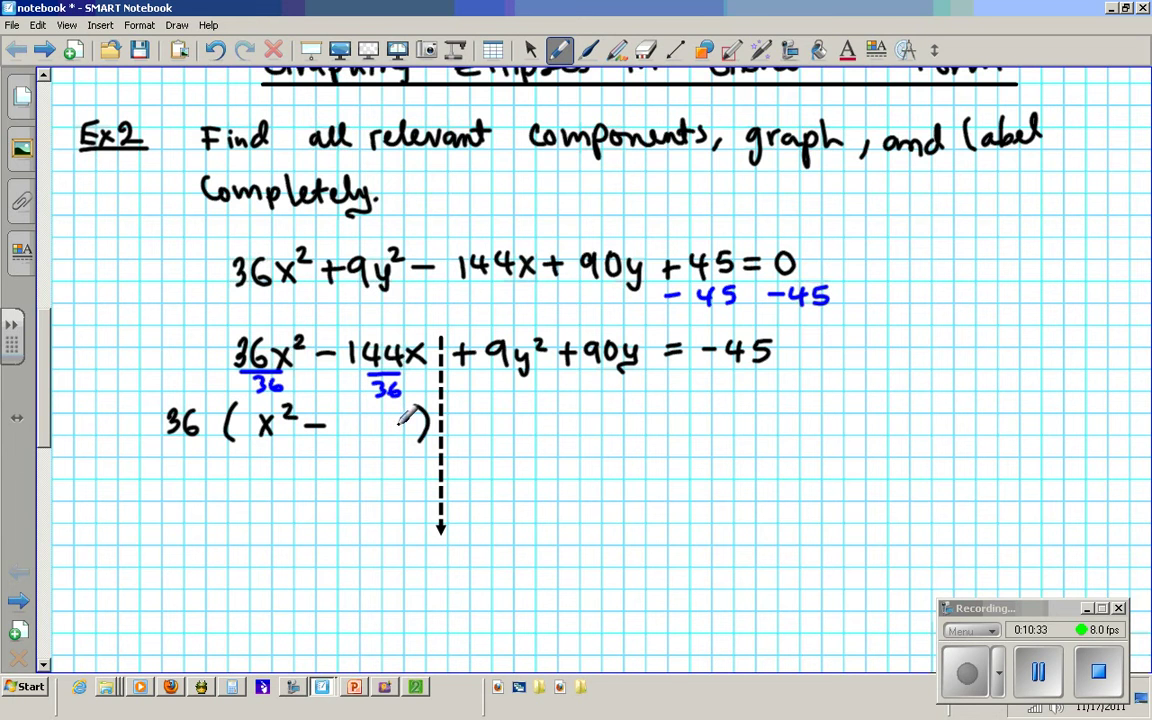
pyautogui.moveTo(360, 416); pyautogui.dragTo(372, 431)
# Factor the y group as 9(y² + 10y) = −45 and note (b/2)² beside it.
pyautogui.moveTo(503, 417)
pyautogui.mouseDown()
pyautogui.moveTo(497, 434)
pyautogui.moveTo(518, 448)
pyautogui.mouseUp()
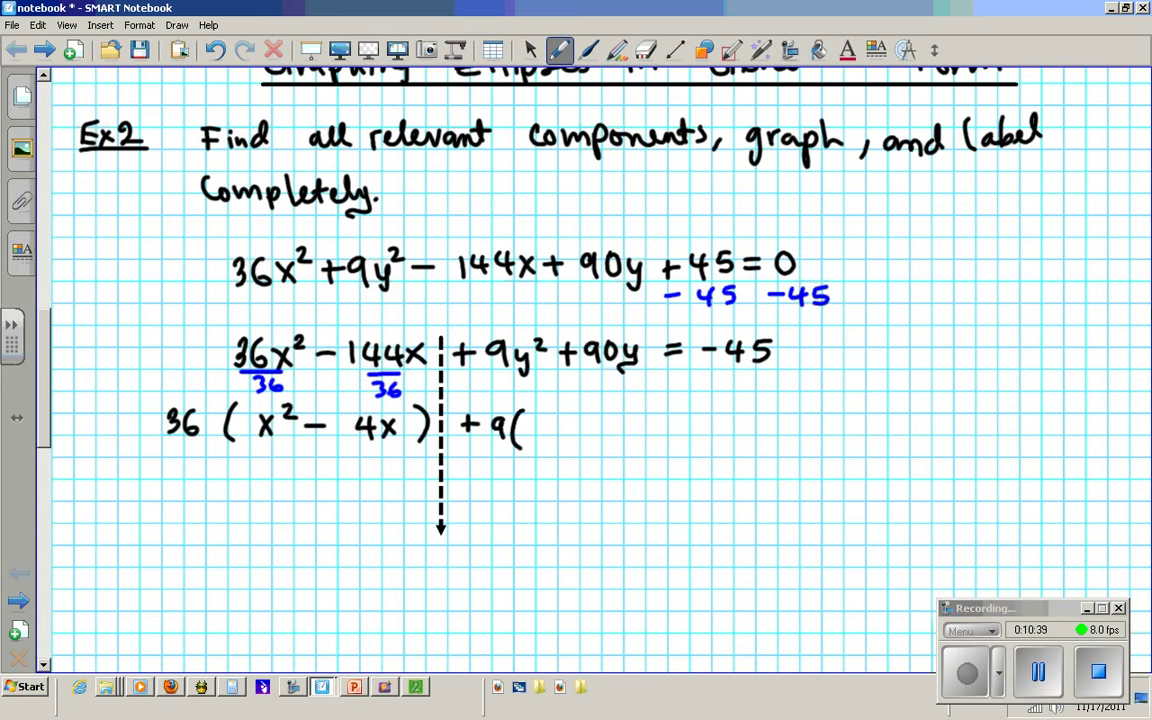
pyautogui.moveTo(502, 370)
pyautogui.mouseDown()
pyautogui.moveTo(628, 370)
pyautogui.moveTo(610, 379)
pyautogui.mouseUp()
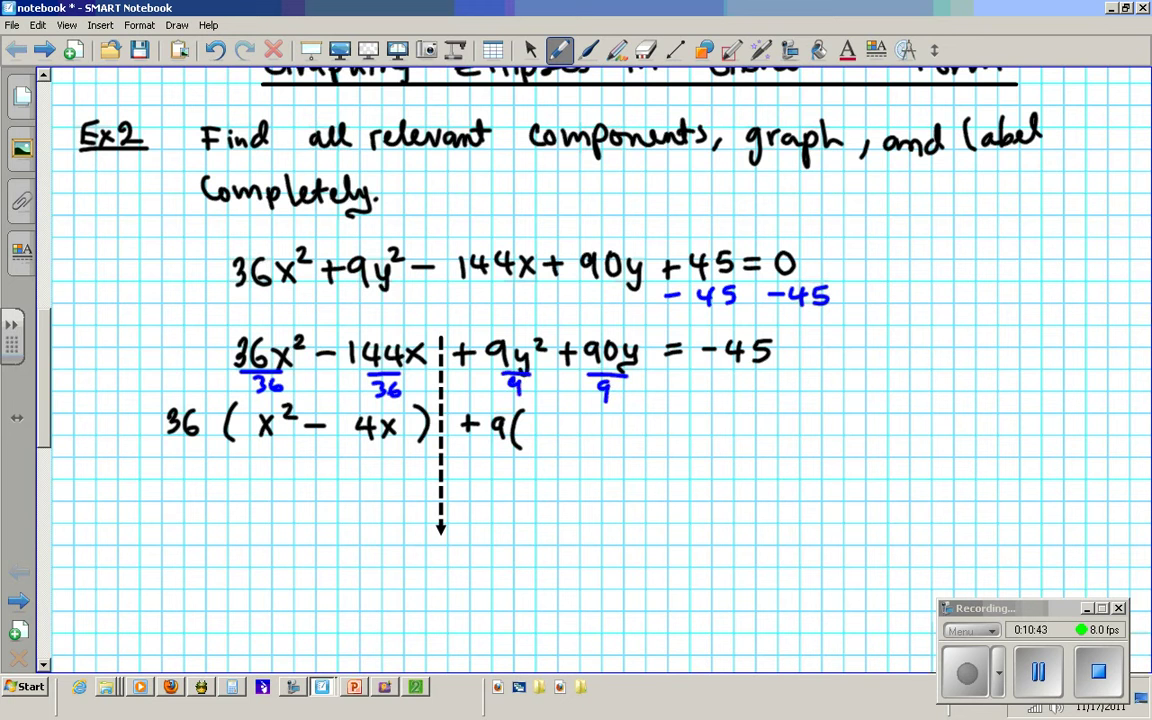
pyautogui.moveTo(540, 417)
pyautogui.mouseDown()
pyautogui.moveTo(552, 420)
pyautogui.moveTo(546, 447)
pyautogui.mouseUp()
pyautogui.moveTo(621, 424)
pyautogui.mouseDown()
pyautogui.moveTo(663, 416)
pyautogui.moveTo(666, 440)
pyautogui.moveTo(767, 427)
pyautogui.mouseUp()
pyautogui.moveTo(759, 413)
pyautogui.mouseDown()
pyautogui.moveTo(761, 434)
pyautogui.moveTo(772, 433)
pyautogui.mouseUp()
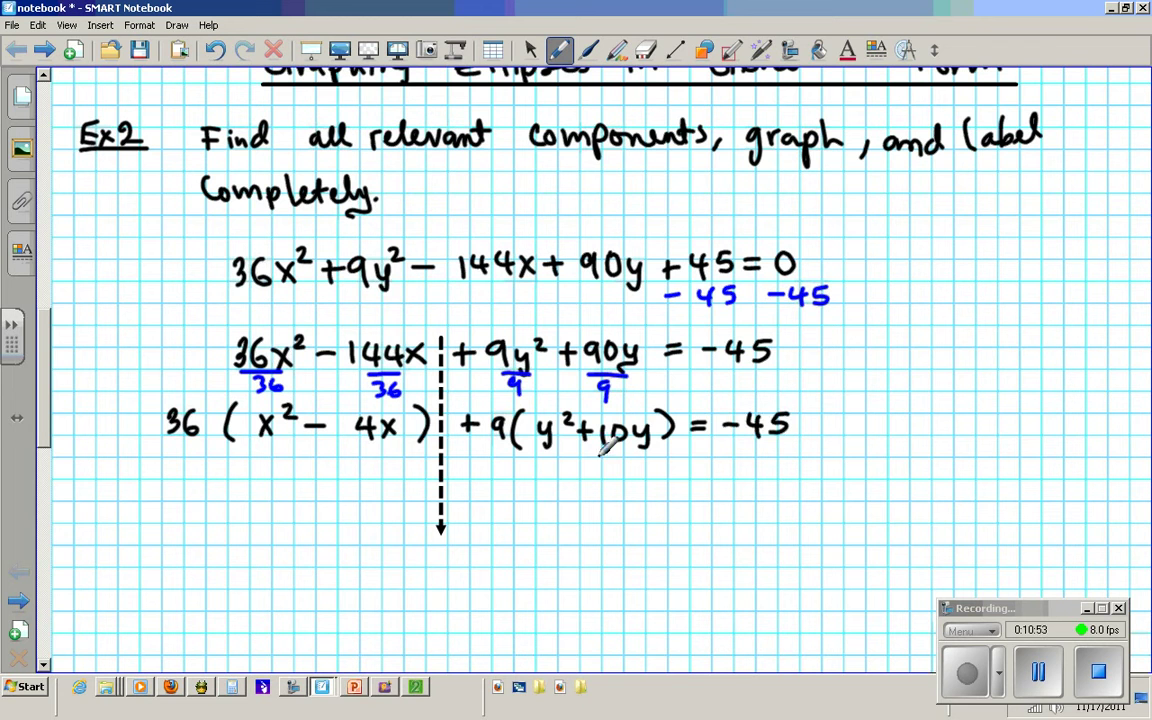
pyautogui.moveTo(890, 316)
pyautogui.mouseDown()
pyautogui.moveTo(887, 332)
pyautogui.moveTo(905, 338)
pyautogui.moveTo(878, 362)
pyautogui.mouseUp()
pyautogui.moveTo(901, 312)
pyautogui.mouseDown()
pyautogui.moveTo(917, 359)
pyautogui.moveTo(936, 327)
pyautogui.mouseUp()
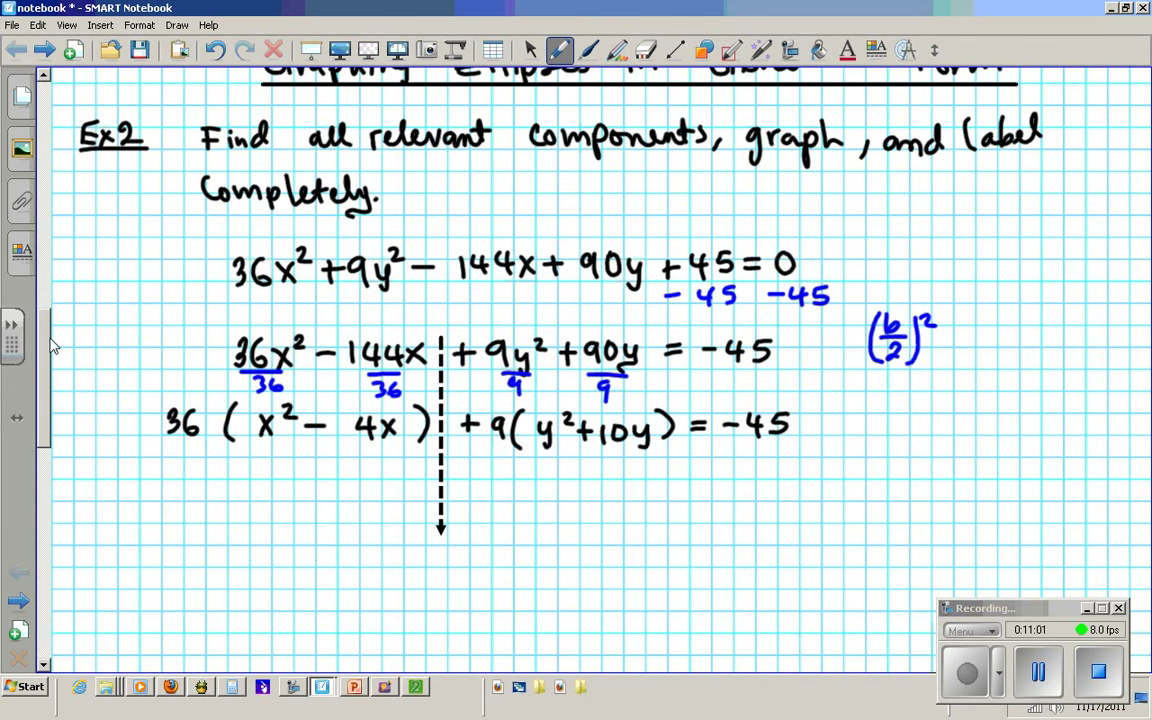
# Write bₓ = −4/2 = (−2)² = 4 and start bᵧ = 10/2 beside the factored line.
pyautogui.scroll(-1, 44, 358)
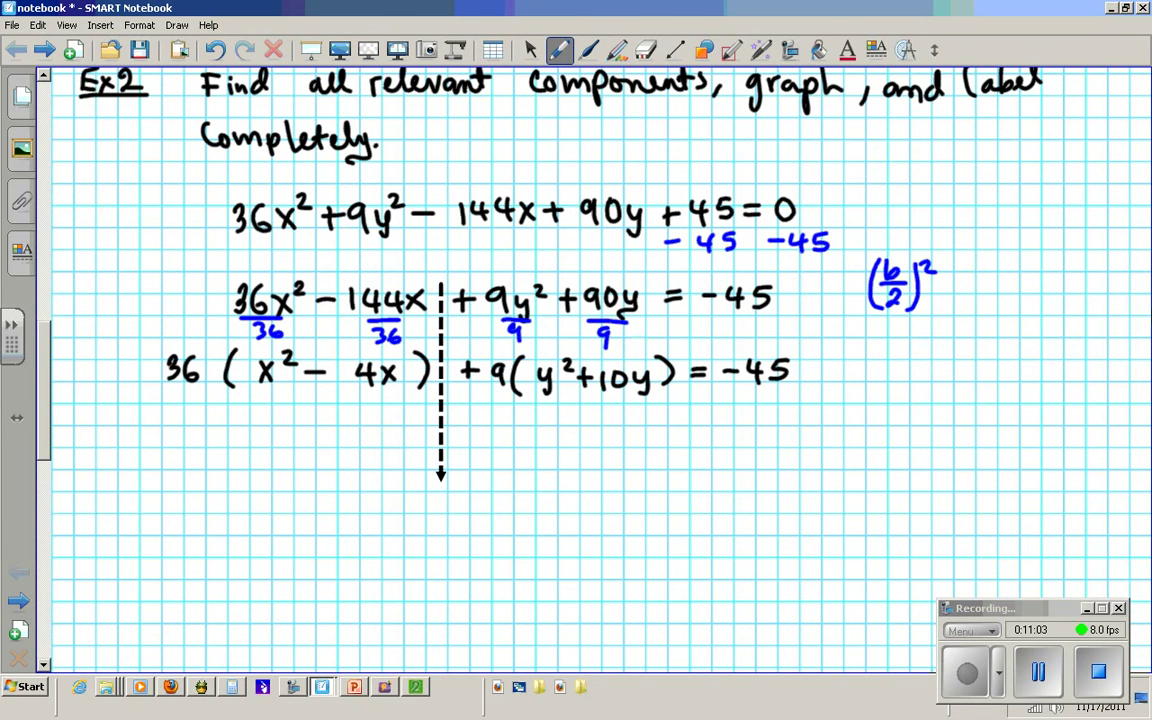
pyautogui.moveTo(886, 344); pyautogui.dragTo(881, 358)
pyautogui.click(900, 362)
pyautogui.moveTo(943, 361)
pyautogui.mouseDown()
pyautogui.moveTo(983, 360)
pyautogui.moveTo(977, 368)
pyautogui.mouseUp()
pyautogui.moveTo(888, 411)
pyautogui.mouseDown()
pyautogui.moveTo(883, 428)
pyautogui.moveTo(946, 432)
pyautogui.mouseUp()
pyautogui.click(898, 426)
pyautogui.moveTo(963, 416)
pyautogui.mouseDown()
pyautogui.moveTo(957, 430)
pyautogui.moveTo(972, 376)
pyautogui.moveTo(1042, 378)
pyautogui.mouseUp()
pyautogui.moveTo(1051, 361)
pyautogui.mouseDown()
pyautogui.moveTo(1054, 379)
pyautogui.moveTo(1015, 379)
pyautogui.mouseUp()
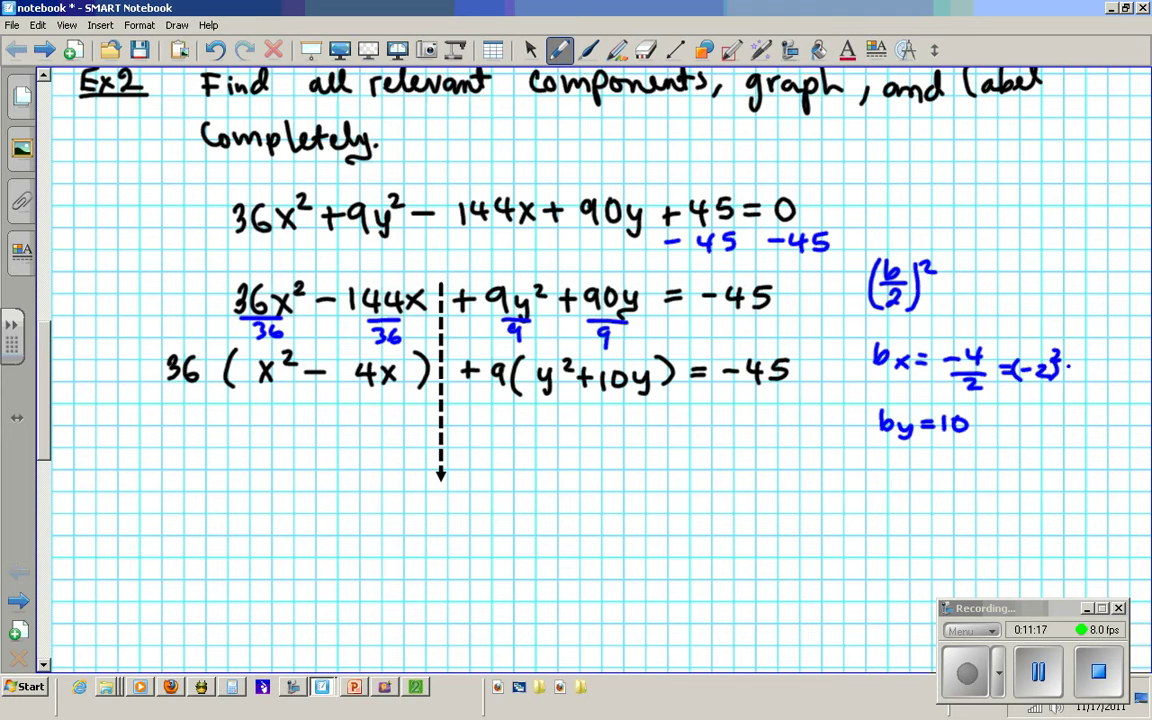
pyautogui.moveTo(1097, 360); pyautogui.dragTo(1095, 381)
pyautogui.moveTo(938, 441)
pyautogui.mouseDown()
pyautogui.moveTo(976, 441)
pyautogui.moveTo(963, 462)
pyautogui.moveTo(1001, 432)
pyautogui.mouseUp()
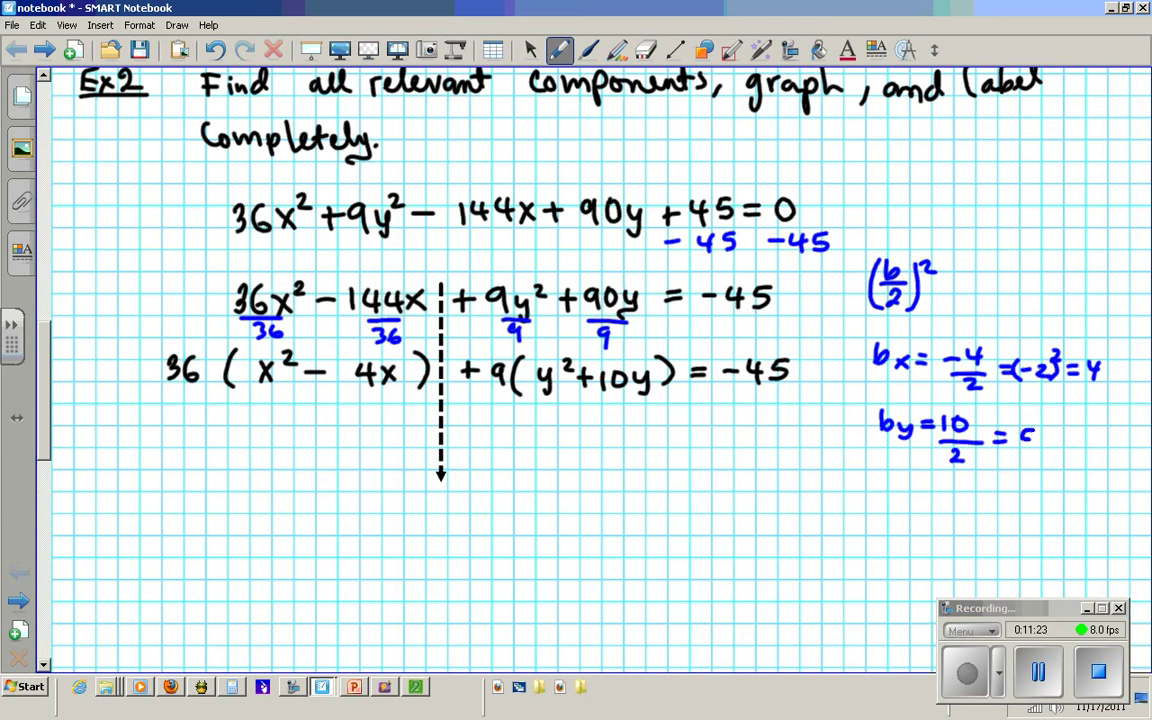